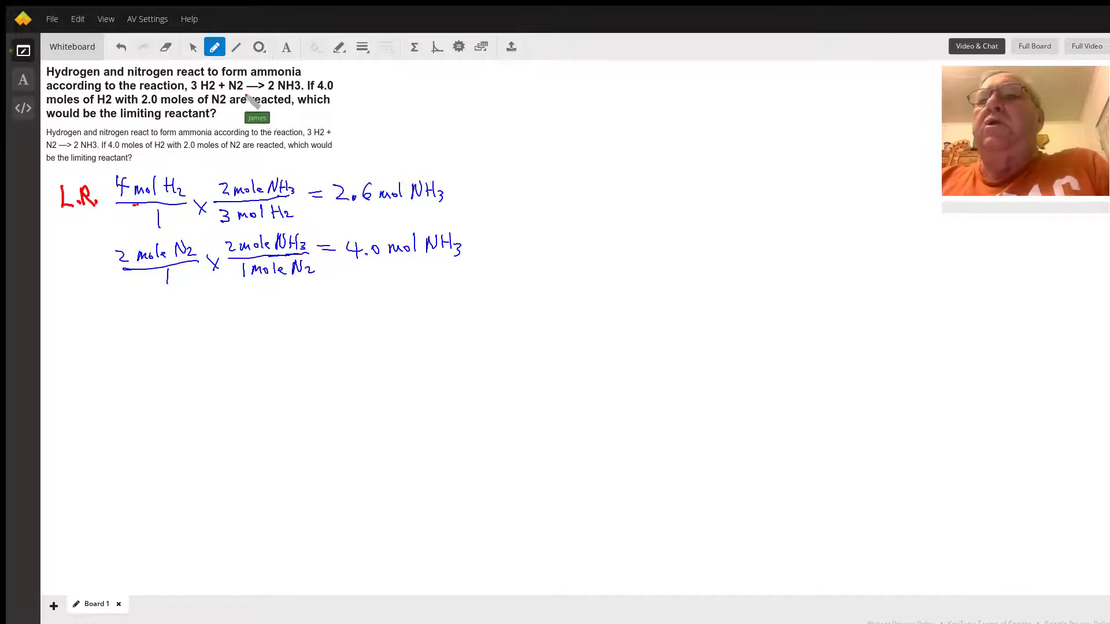
# Draw red underlines beneath '3 H2 + N2 —> 2 NH3' and '2.0 moles' in the question
pyautogui.moveTo(189, 93); pyautogui.dragTo(356, 97)
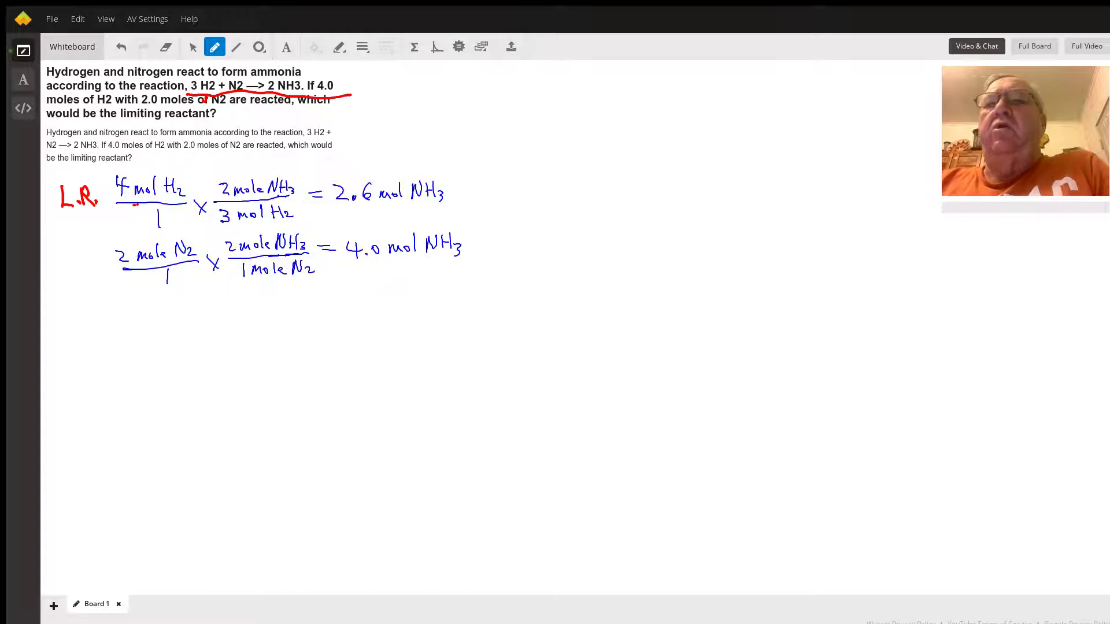
pyautogui.moveTo(170, 106); pyautogui.dragTo(139, 106)
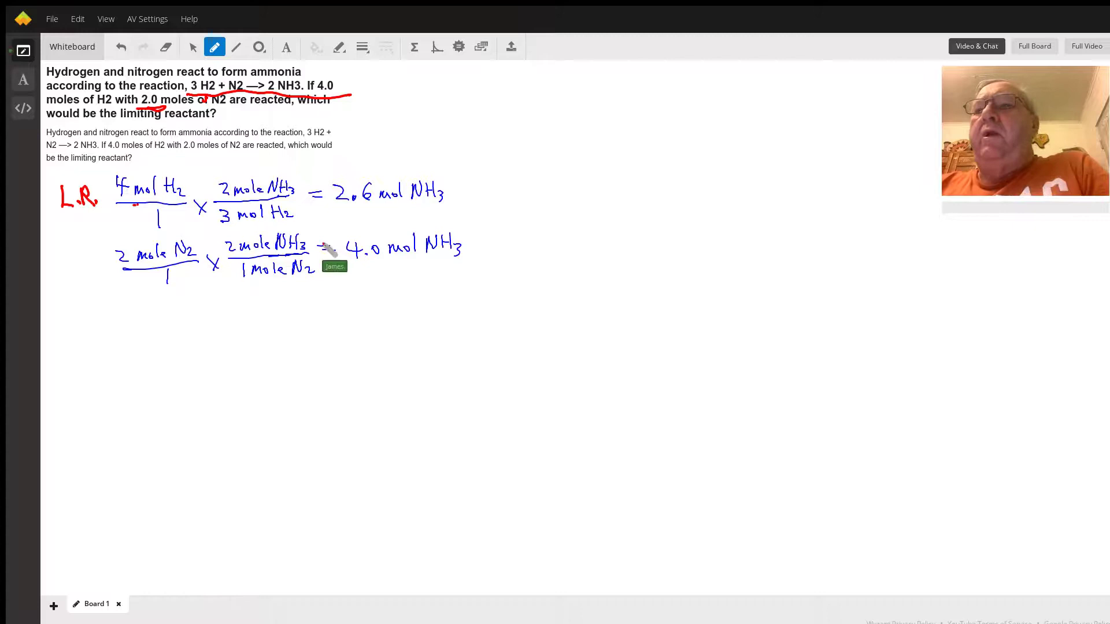
# Underline the 4.0 and 2.6 mol NH3 results and slash the cancelling nitrogen units in red
pyautogui.moveTo(346, 268); pyautogui.dragTo(453, 261)
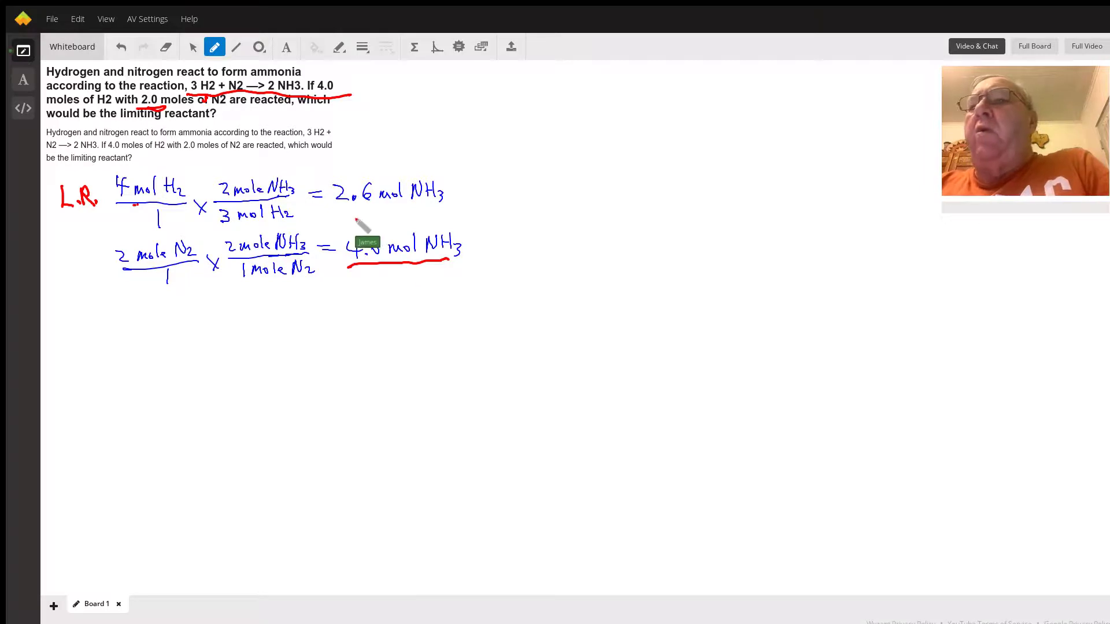
pyautogui.moveTo(334, 211); pyautogui.dragTo(451, 215)
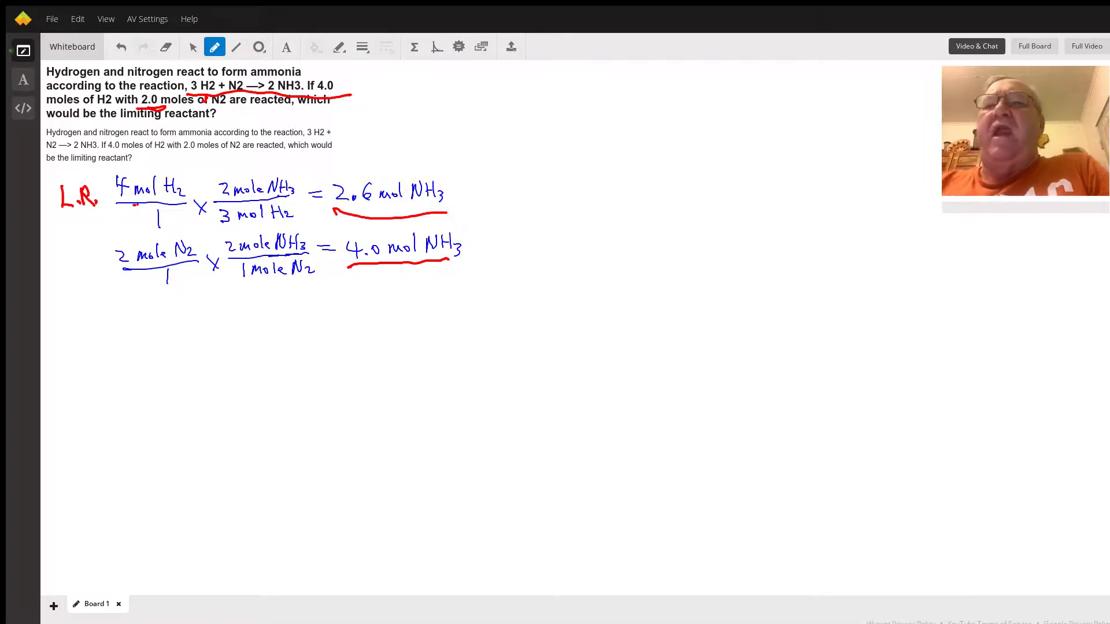
pyautogui.moveTo(144, 242); pyautogui.dragTo(187, 293)
pyautogui.moveTo(234, 241)
pyautogui.mouseDown()
pyautogui.moveTo(330, 269)
pyautogui.moveTo(451, 264)
pyautogui.mouseUp()
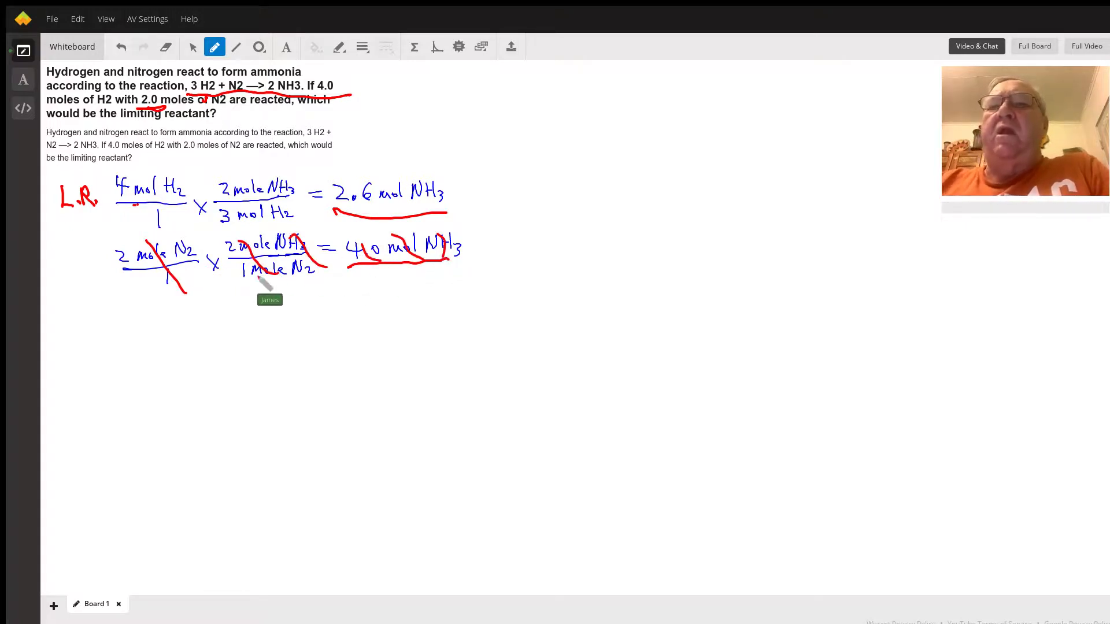
# Circle the 2 mole N2 amount and the 4 mol H2 amount, marking below L.R. in red
pyautogui.moveTo(130, 300); pyautogui.dragTo(257, 318)
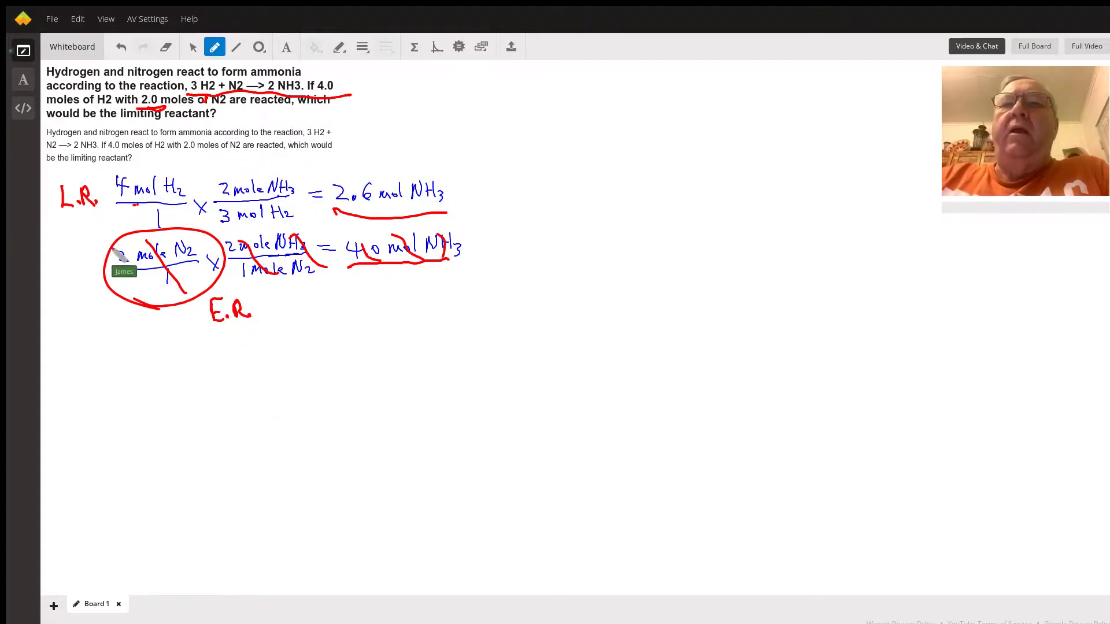
pyautogui.moveTo(121, 224); pyautogui.dragTo(59, 231)
pyautogui.moveTo(187, 207); pyautogui.dragTo(138, 222)
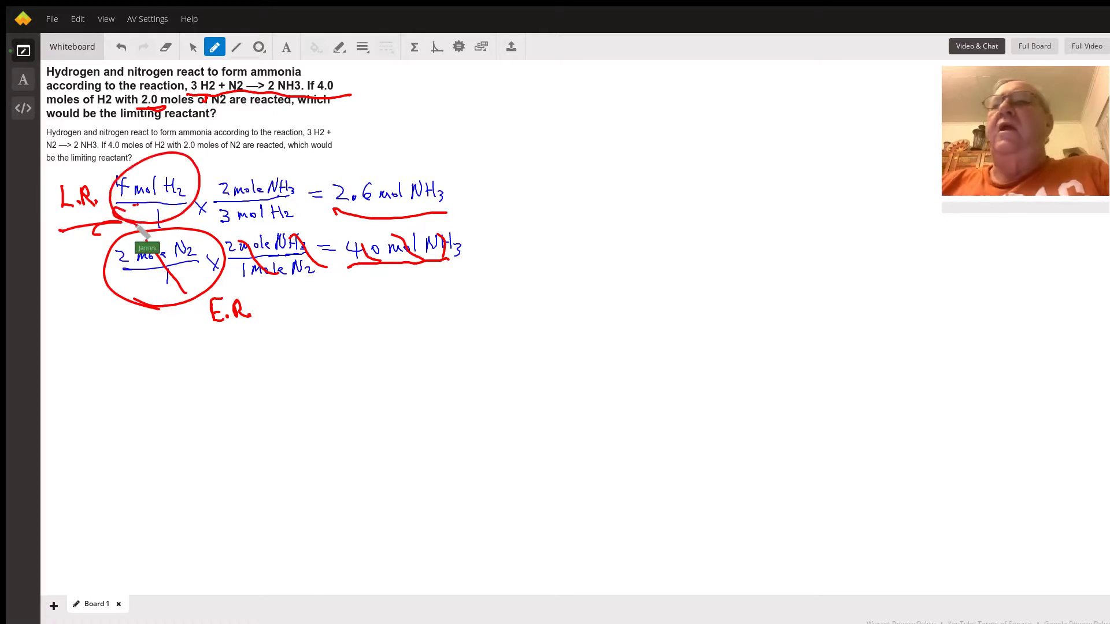